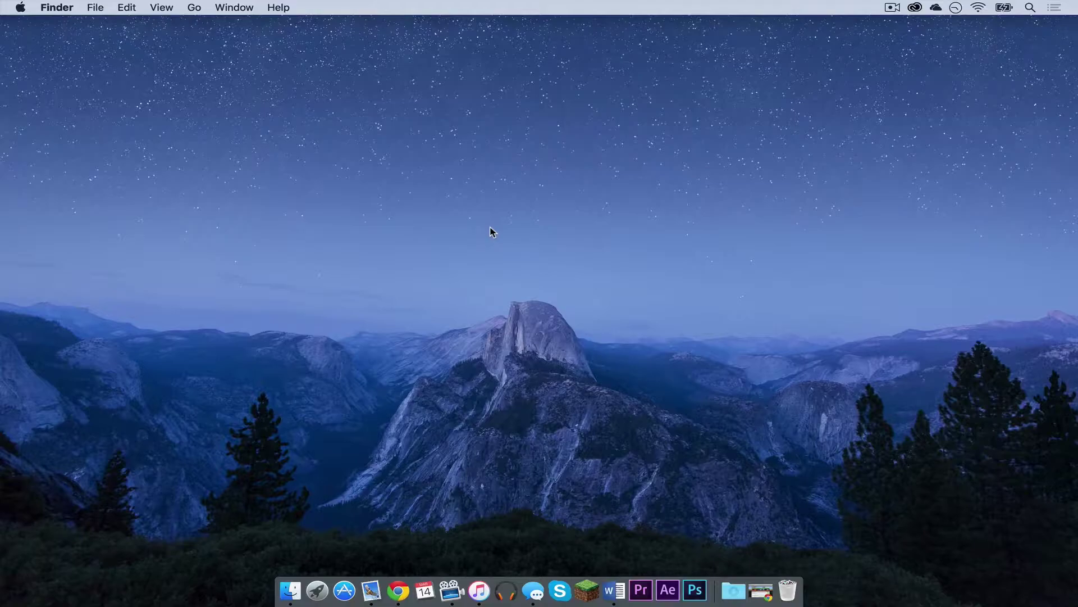
Restore the minimized Chrome window and open the Version 0.0.7-1.8 download link in the Elemental Witches Mod forum thread.
{"action": "left_click", "coordinate": [752, 584]}
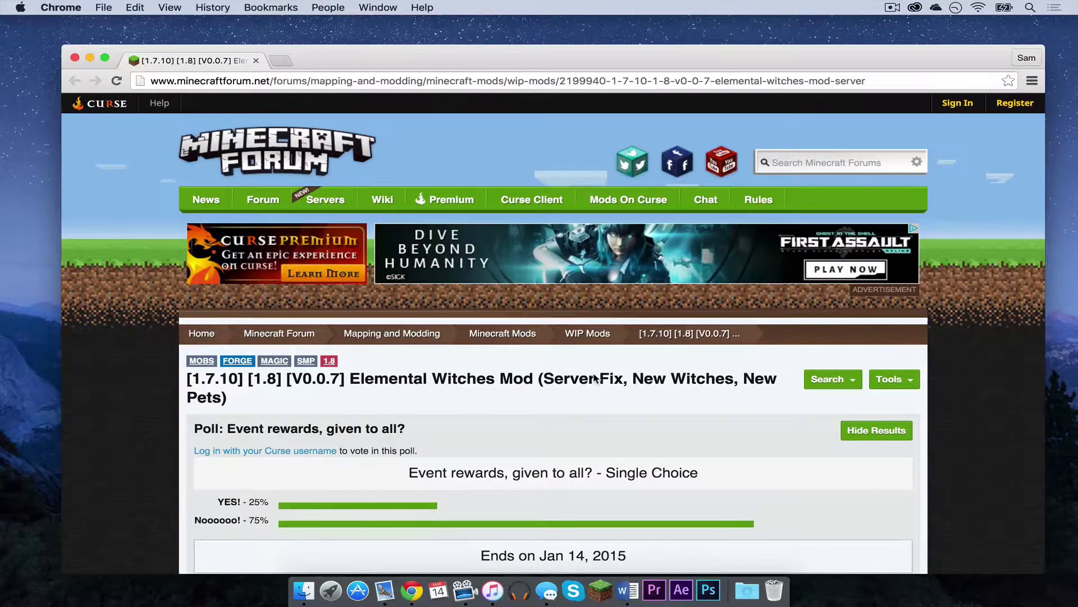
{"action": "scroll", "coordinate": [594, 378], "scroll_direction": "down", "scroll_amount": 20}
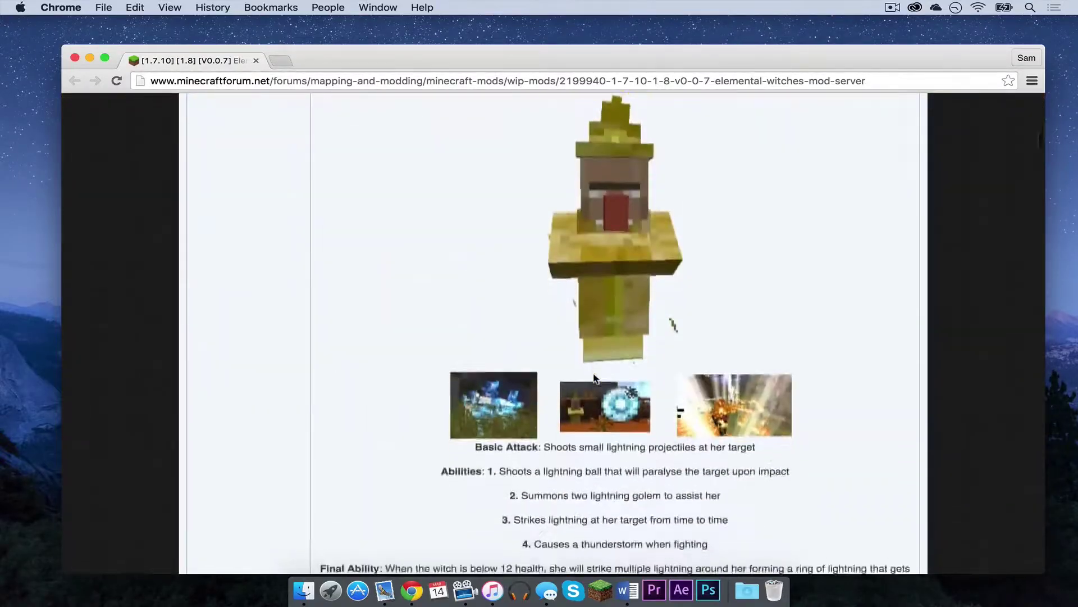
{"action": "scroll", "coordinate": [595, 378], "scroll_direction": "down", "scroll_amount": 20}
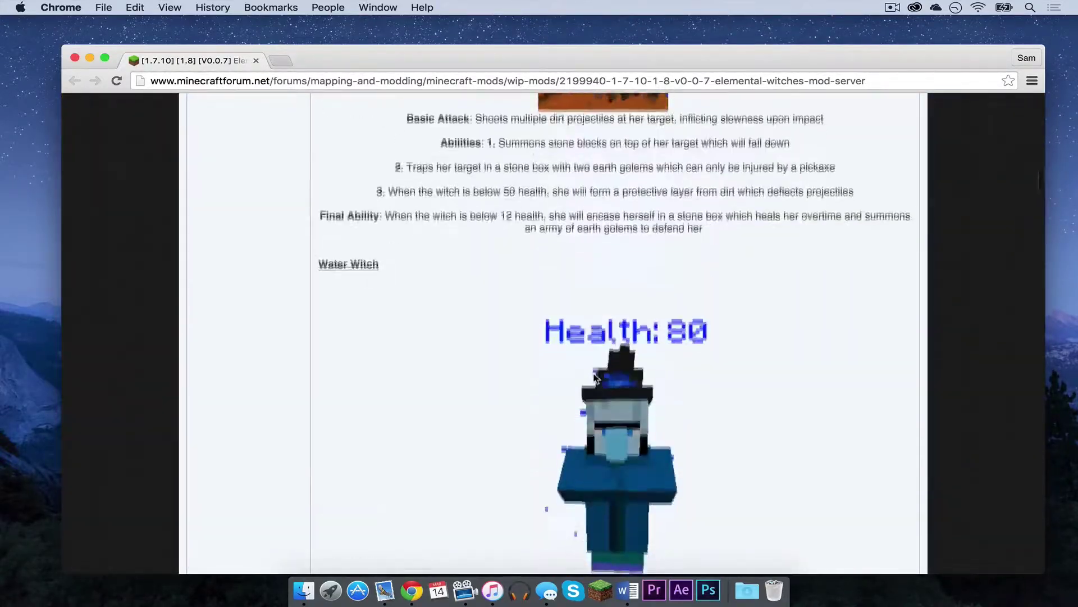
{"action": "scroll", "coordinate": [595, 378], "scroll_direction": "down", "scroll_amount": 20}
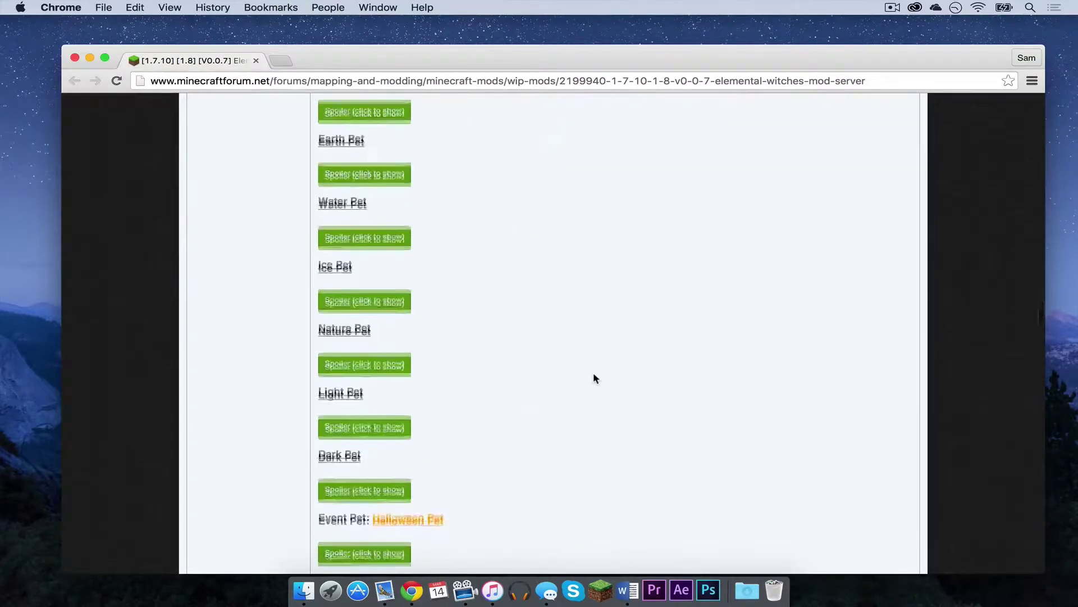
{"action": "scroll", "coordinate": [594, 379], "scroll_direction": "down", "scroll_amount": 20}
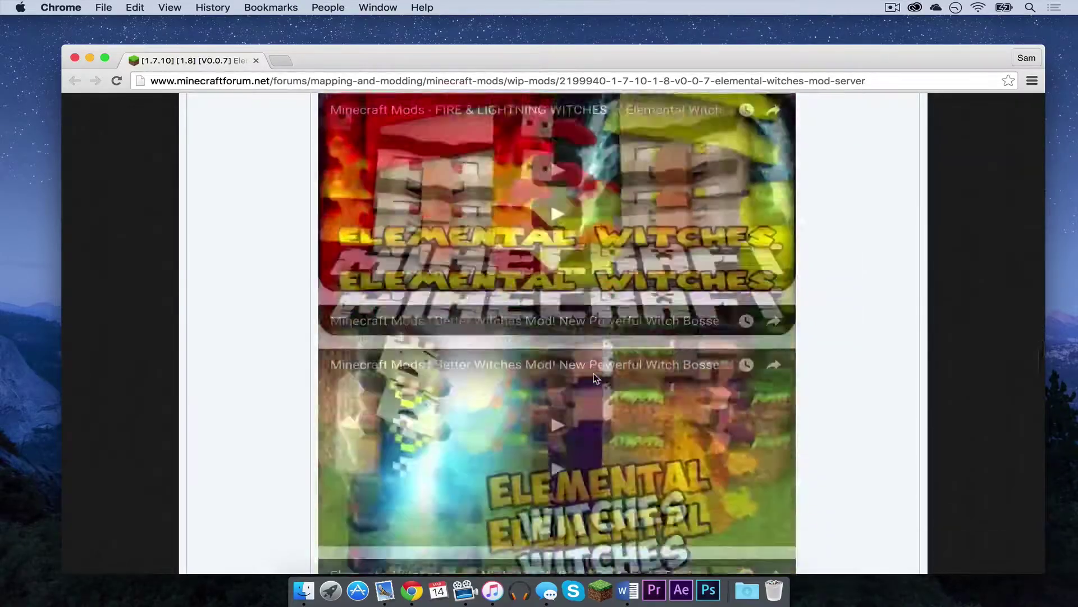
{"action": "scroll", "coordinate": [595, 378], "scroll_direction": "down", "scroll_amount": 20}
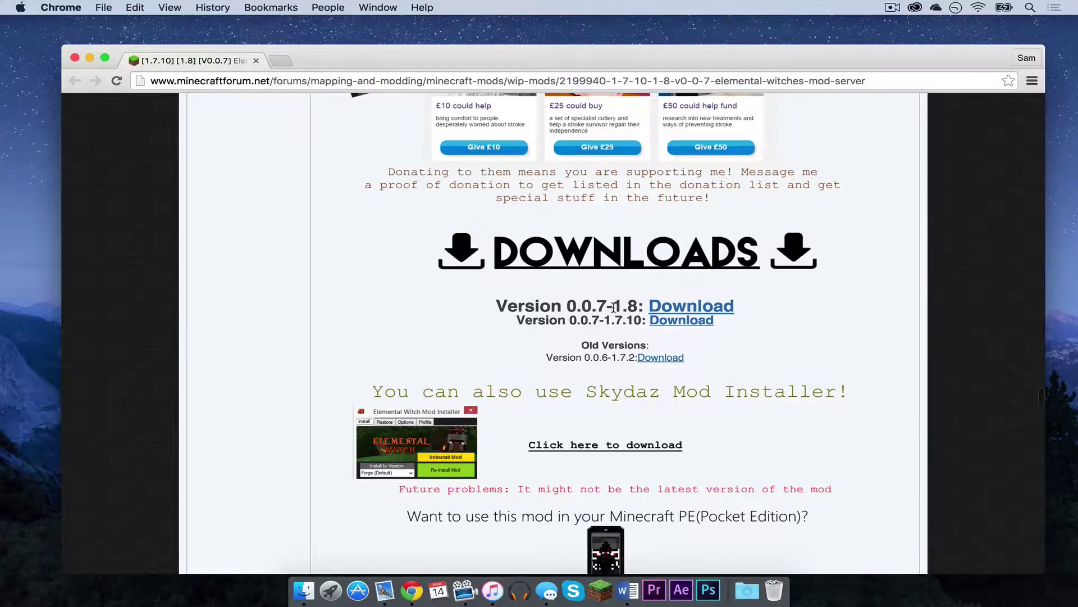
{"action": "left_click_drag", "start_coordinate": [615, 306], "coordinate": [628, 307]}
{"action": "left_click", "coordinate": [633, 306]}
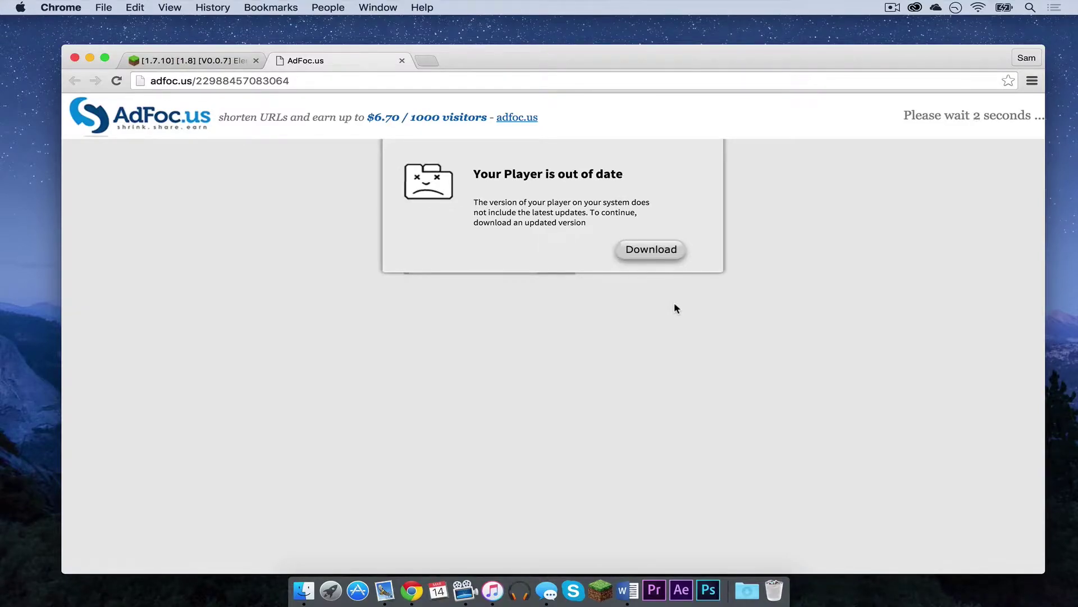
Skip the AdFoc.us ad page, download and keep mwaw-0.0.7-1.8.jar from Dropbox, and close the browser window.
{"action": "left_click", "coordinate": [892, 178]}
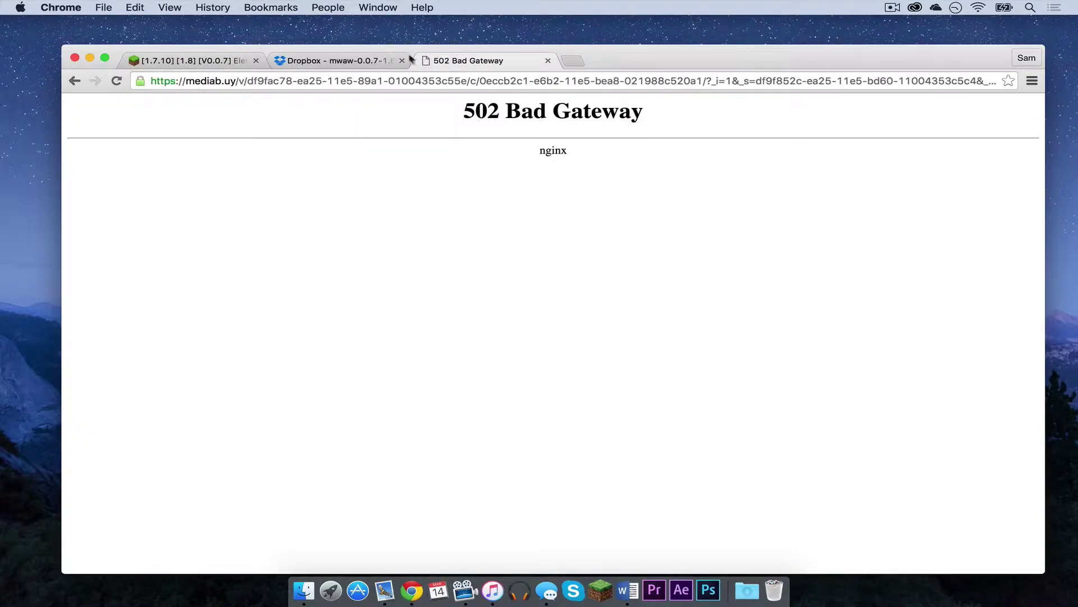
{"action": "left_click", "coordinate": [547, 60]}
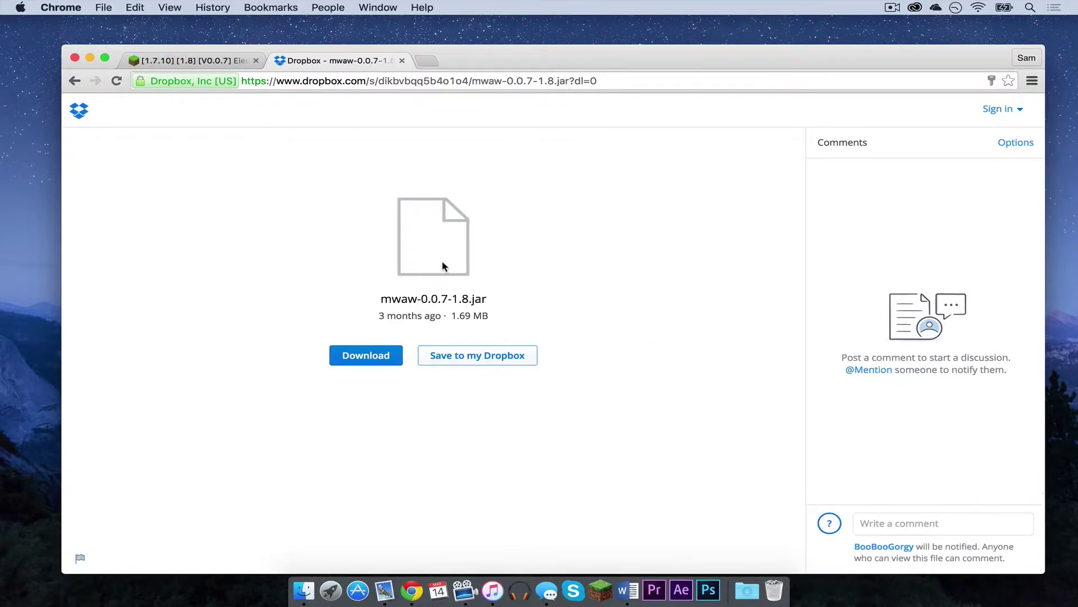
{"action": "left_click", "coordinate": [383, 355]}
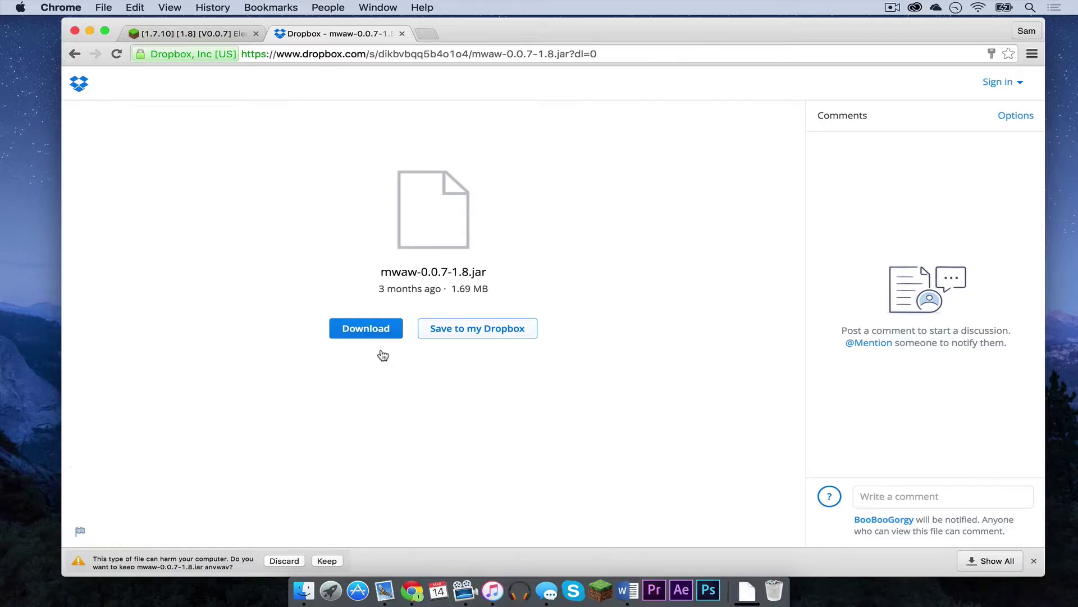
{"action": "left_click", "coordinate": [333, 560]}
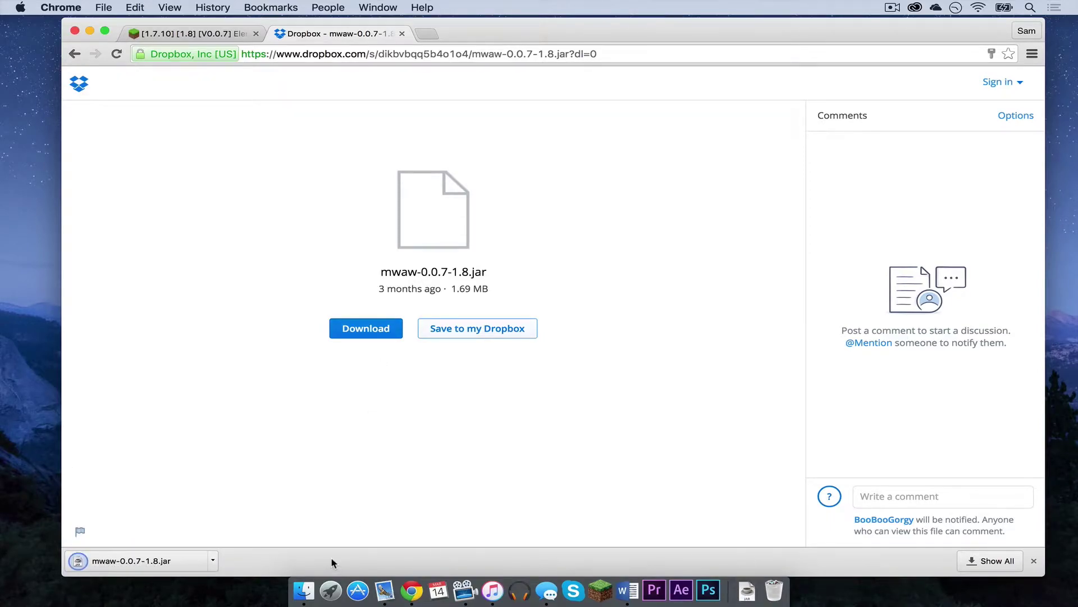
{"action": "left_click", "coordinate": [75, 30]}
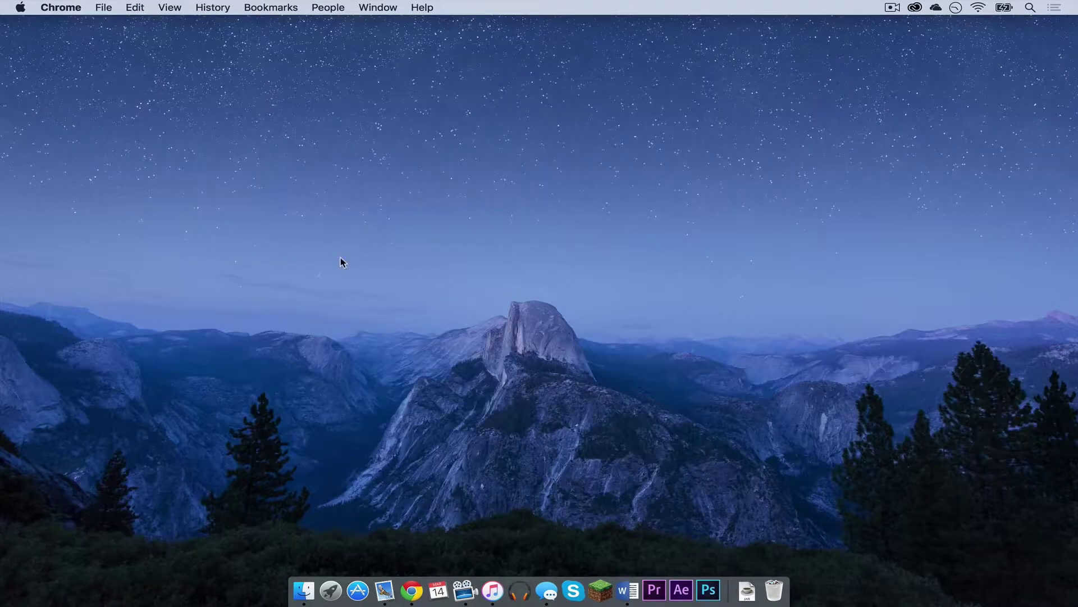
Move the downloaded mwaw-0.0.7-1.8.jar from the Downloads stack to the desktop.
{"action": "left_click", "coordinate": [754, 589]}
{"action": "left_click_drag", "start_coordinate": [759, 523], "coordinate": [820, 247]}
{"action": "left_click", "coordinate": [555, 304]}
Switch to Finder and open the mods folder under Library, Application Support, minecraft in the home folder.
{"action": "left_click", "coordinate": [304, 590]}
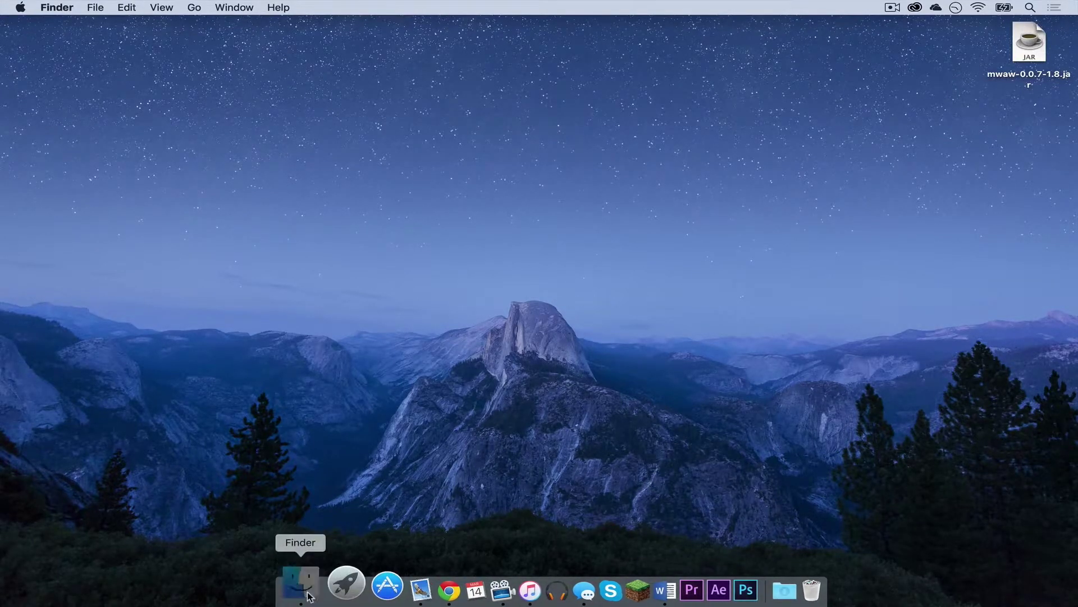
{"action": "left_click", "coordinate": [446, 242]}
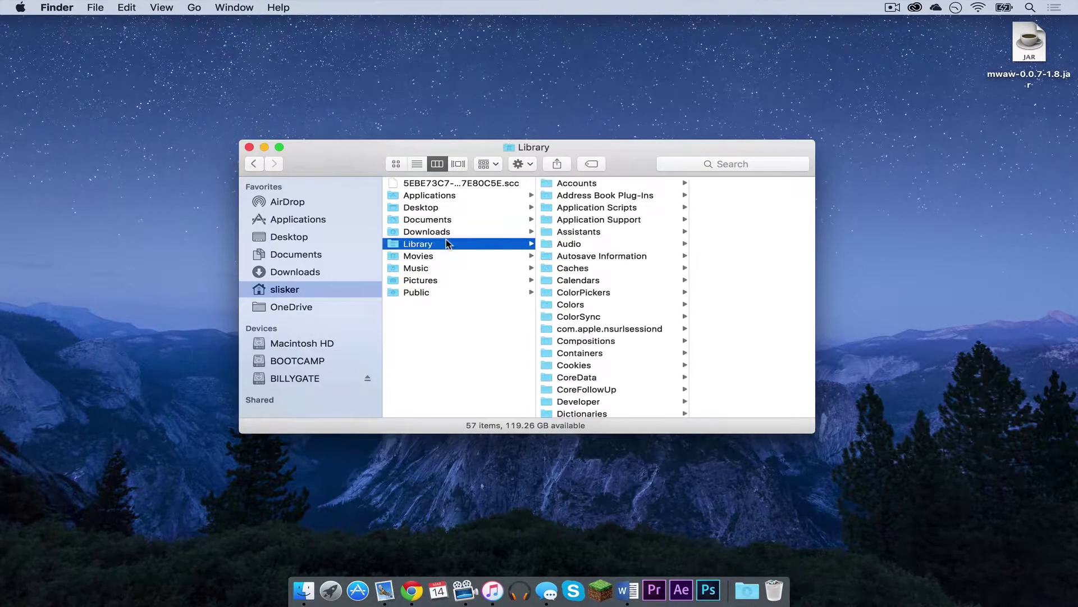
{"action": "left_click", "coordinate": [637, 223]}
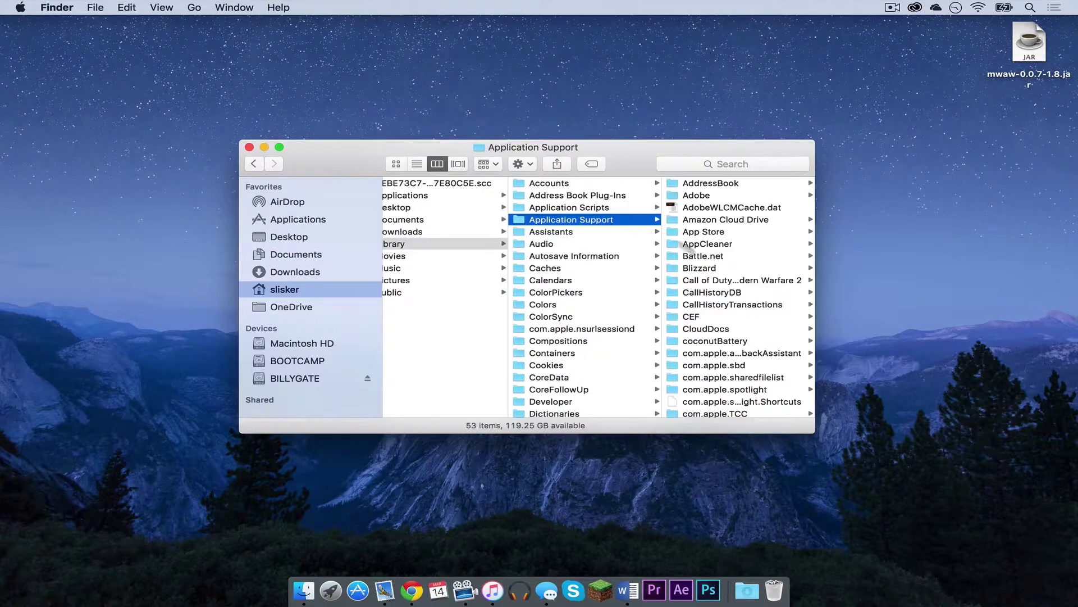
{"action": "scroll", "coordinate": [682, 244], "scroll_direction": "down", "scroll_amount": 10}
{"action": "left_click", "coordinate": [705, 297]}
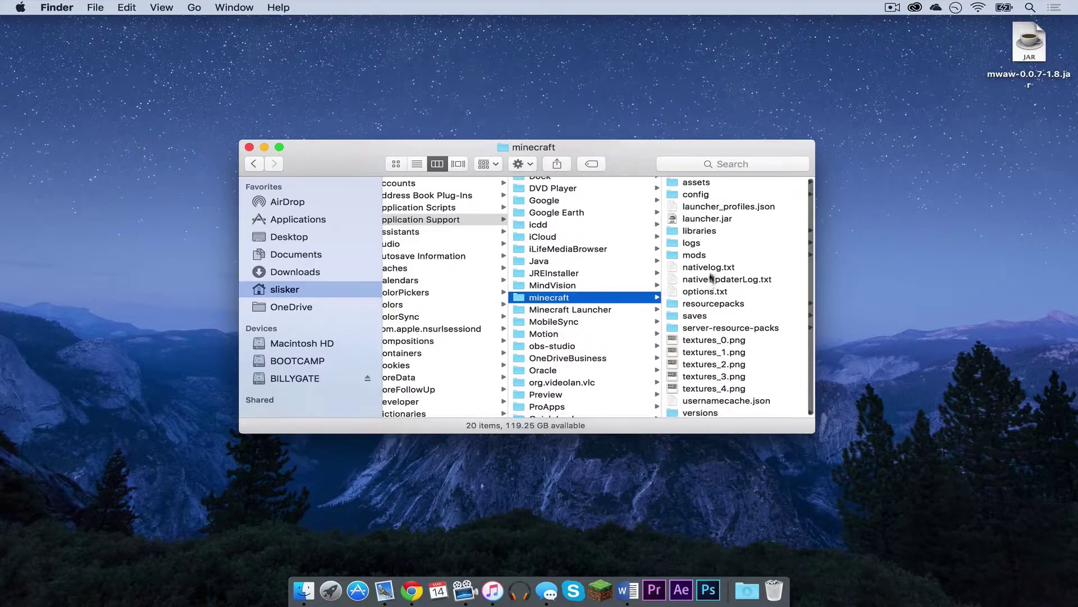
{"action": "left_click", "coordinate": [706, 248]}
Move mwaw-0.0.7-1.8.jar from the desktop into the mods folder and close the Finder window.
{"action": "left_click", "coordinate": [1040, 44]}
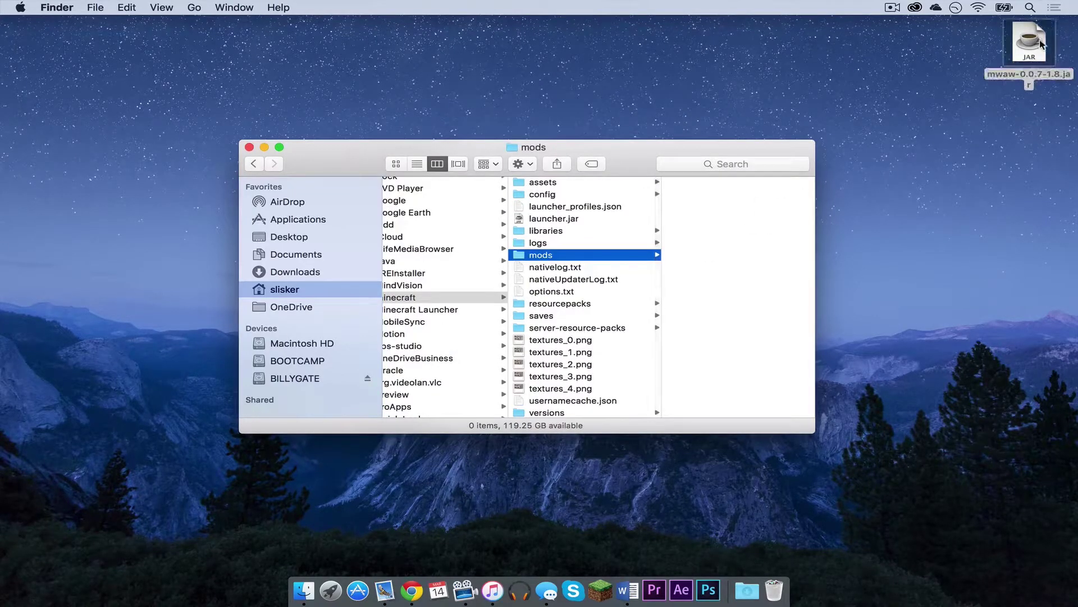
{"action": "left_click_drag", "start_coordinate": [1040, 45], "coordinate": [766, 226]}
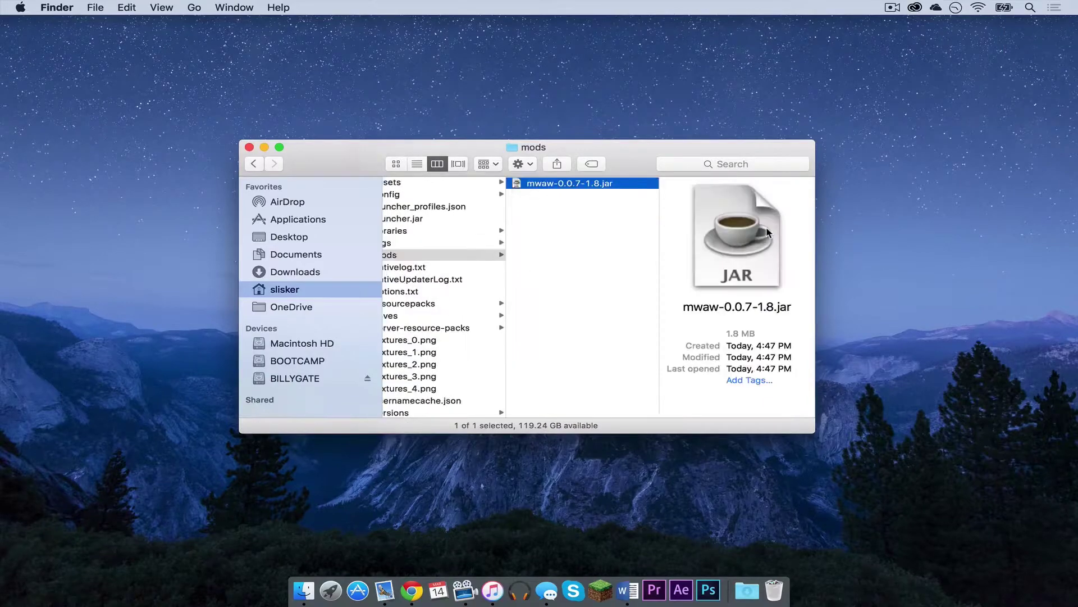
{"action": "left_click", "coordinate": [248, 147]}
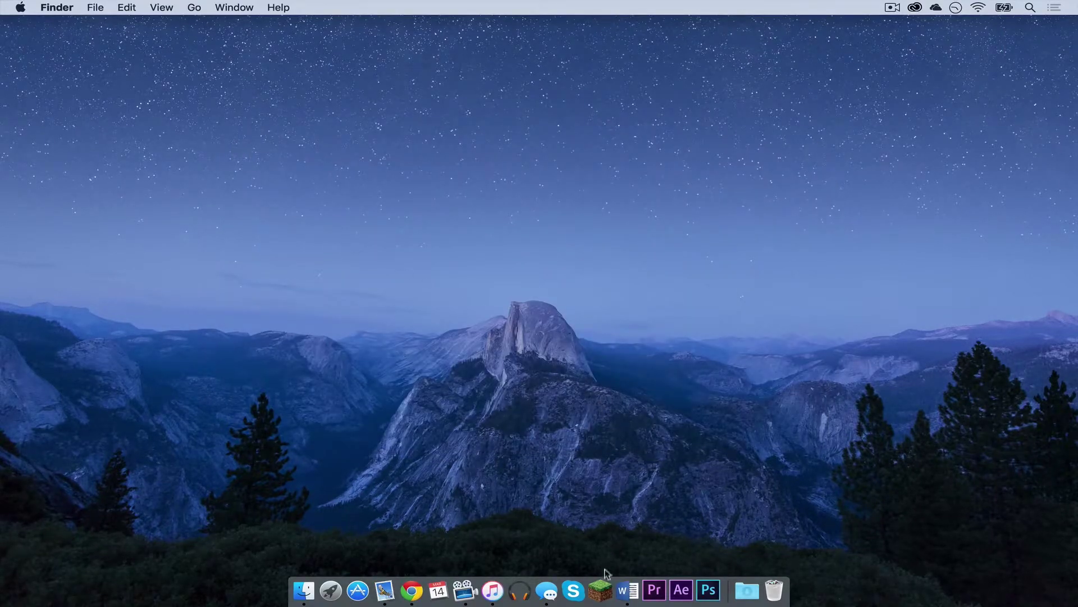
Launch Minecraft with the forge profile and check the mod list for the Elemental Witch Mod.
{"action": "left_click", "coordinate": [600, 588]}
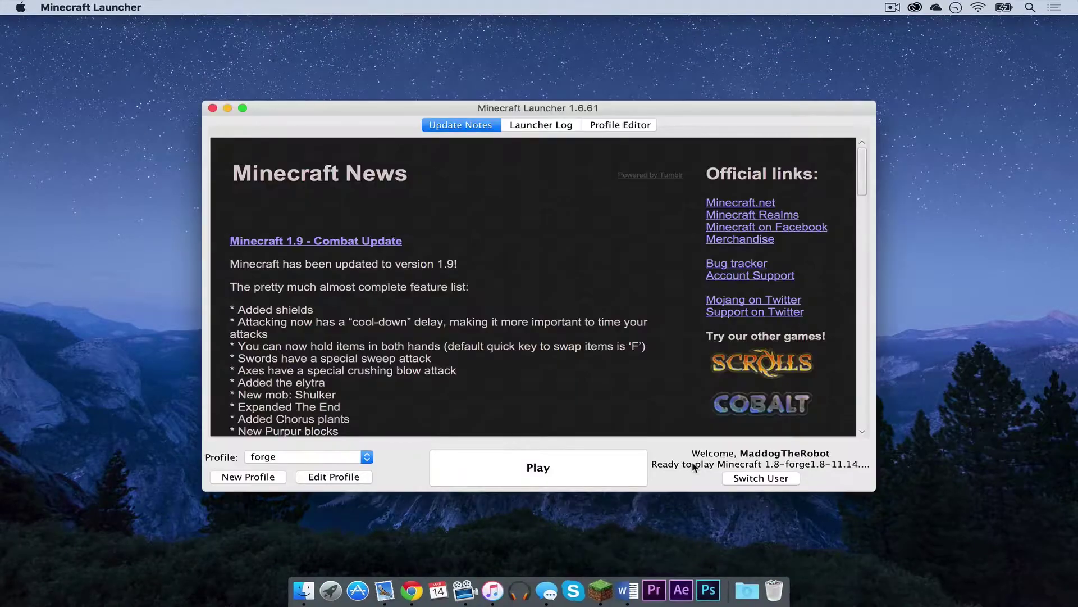
{"action": "left_click", "coordinate": [580, 475]}
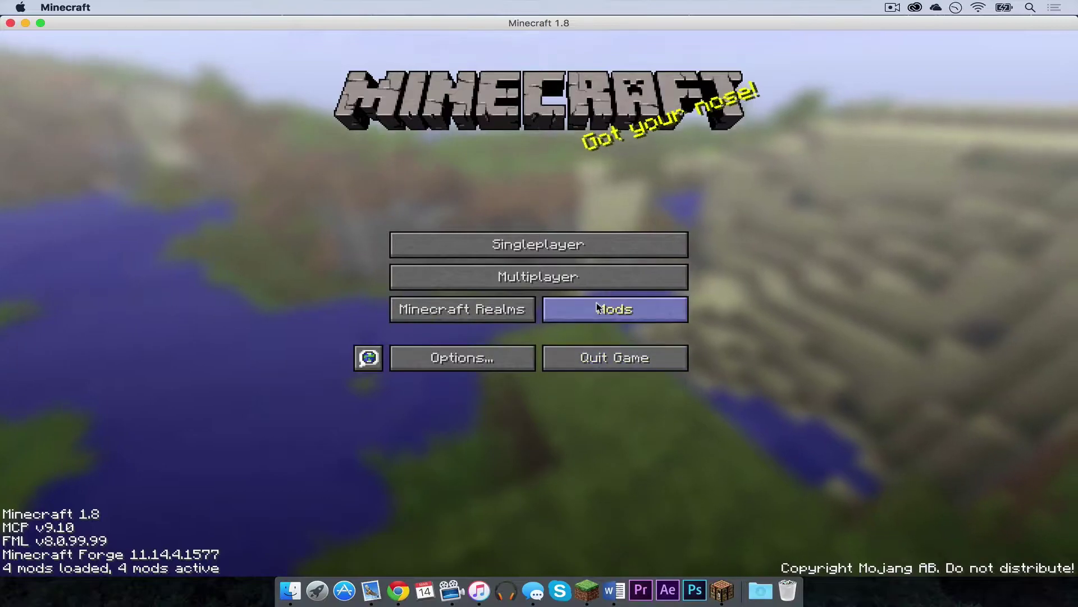
{"action": "left_click", "coordinate": [615, 308]}
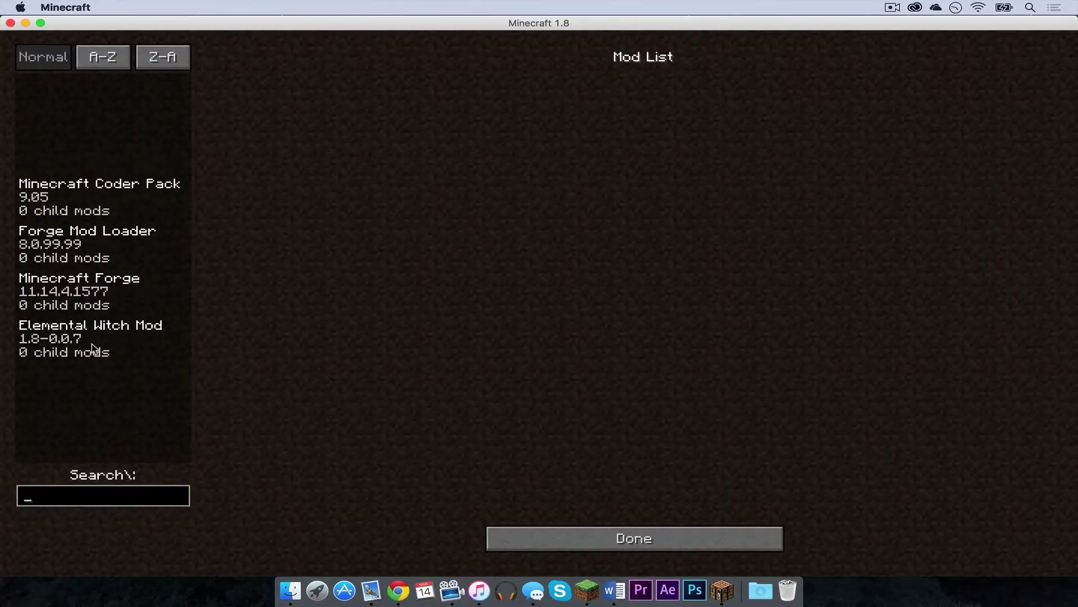
{"action": "left_click", "coordinate": [622, 539]}
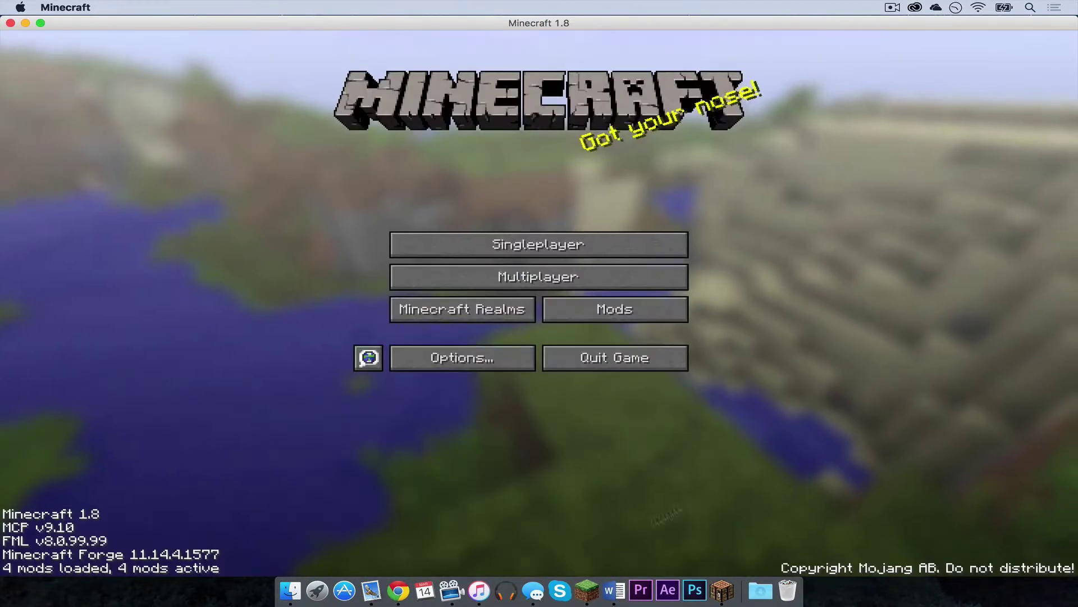
Create a new singleplayer world named New World in Creative mode.
{"action": "left_click", "coordinate": [493, 254]}
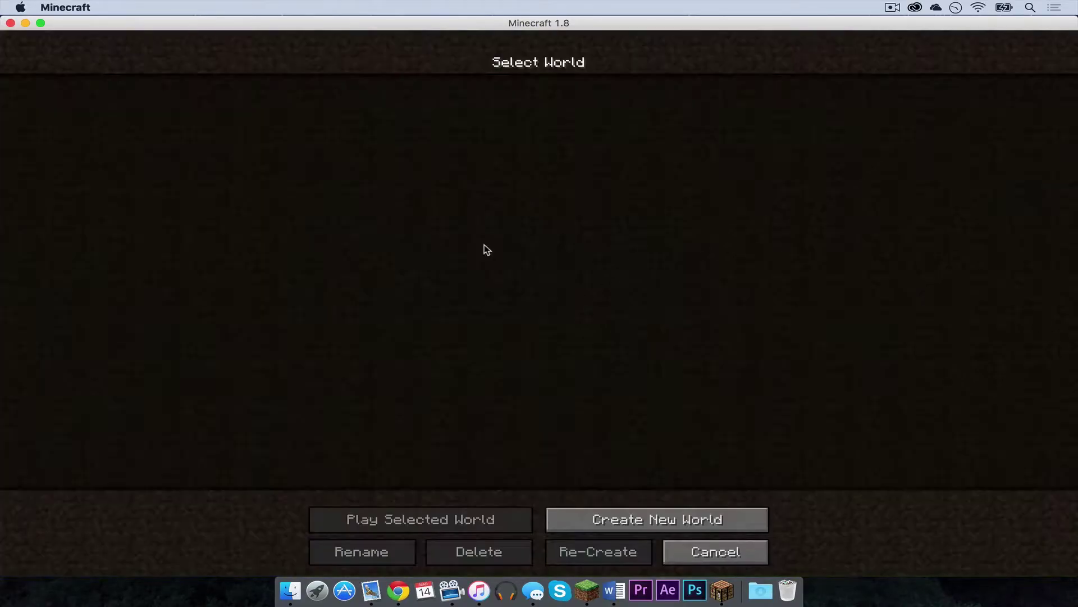
{"action": "left_click", "coordinate": [584, 513]}
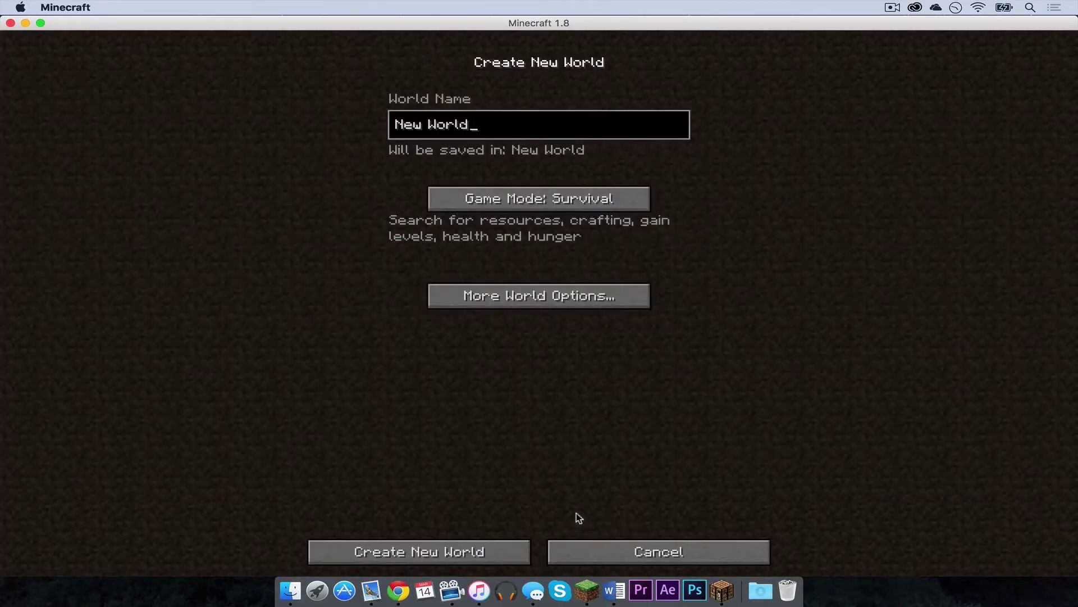
{"action": "left_click", "coordinate": [506, 198]}
{"action": "left_click", "coordinate": [382, 543]}
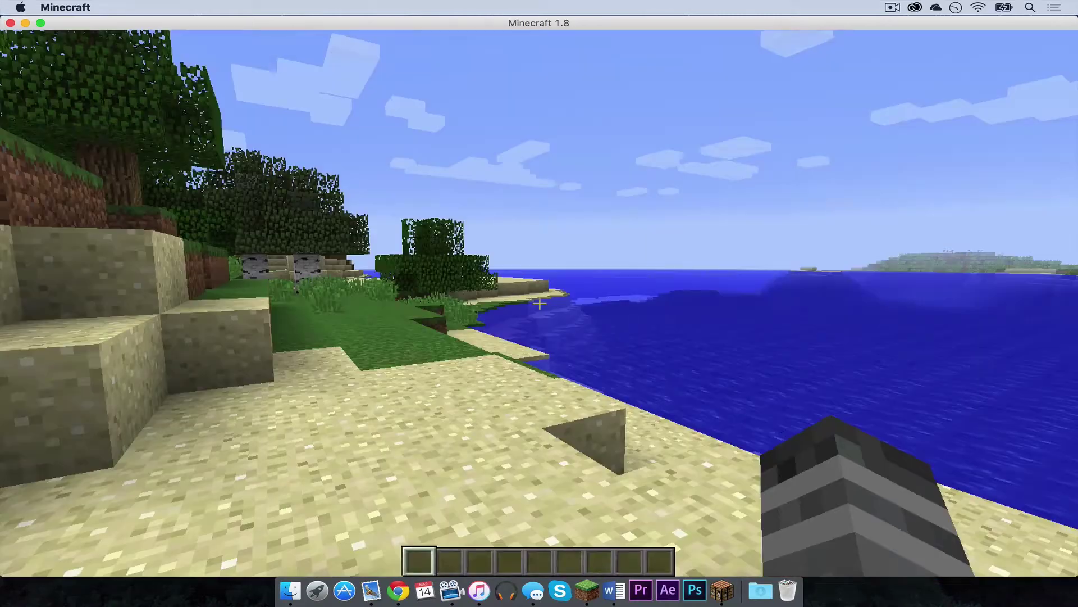
Place the Water Staff from the Elemental Witch Mod items into the first hotbar slot.
{"action": "key", "text": "e"}
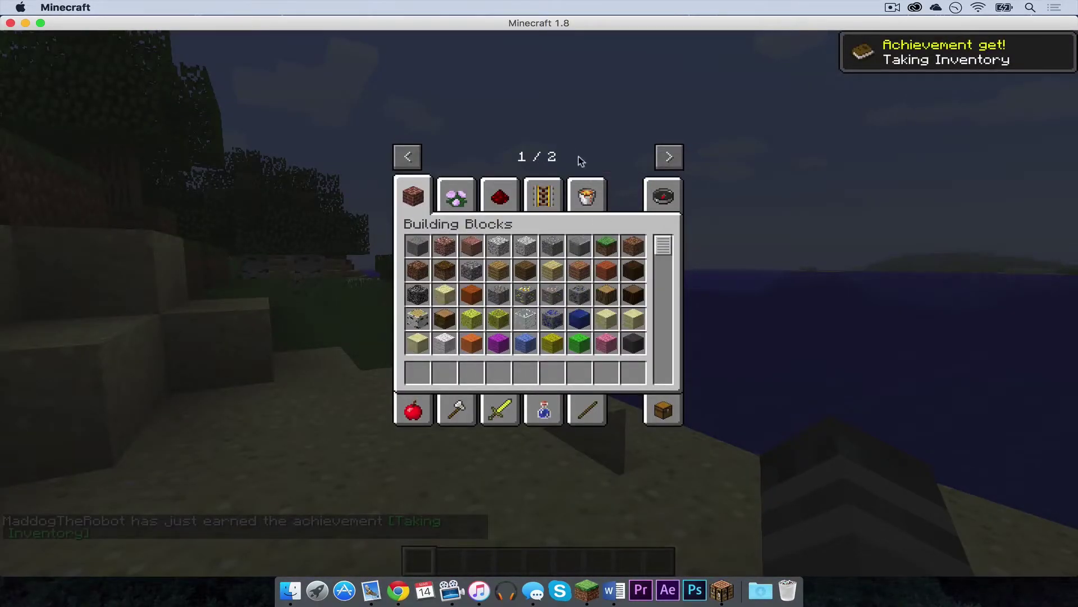
{"action": "left_click", "coordinate": [668, 156]}
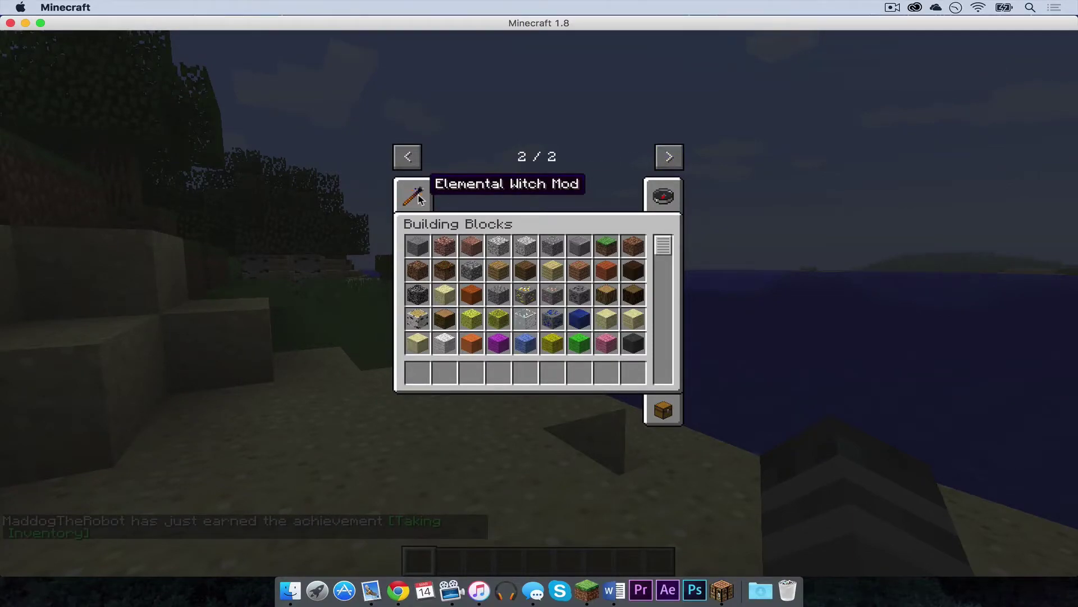
{"action": "left_click", "coordinate": [419, 199]}
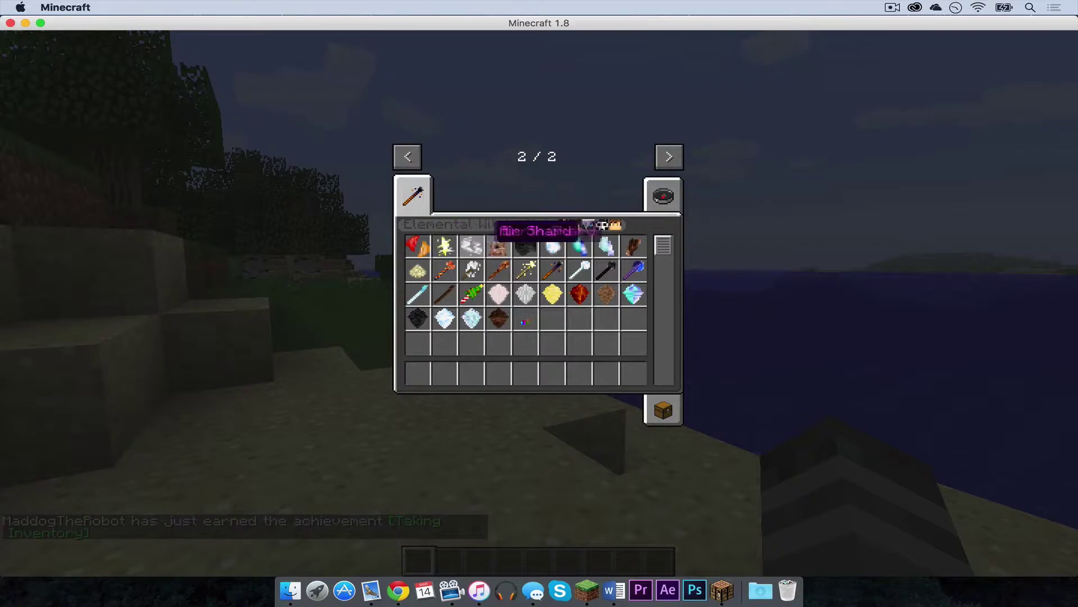
{"action": "left_click", "coordinate": [633, 271]}
{"action": "left_click", "coordinate": [418, 373]}
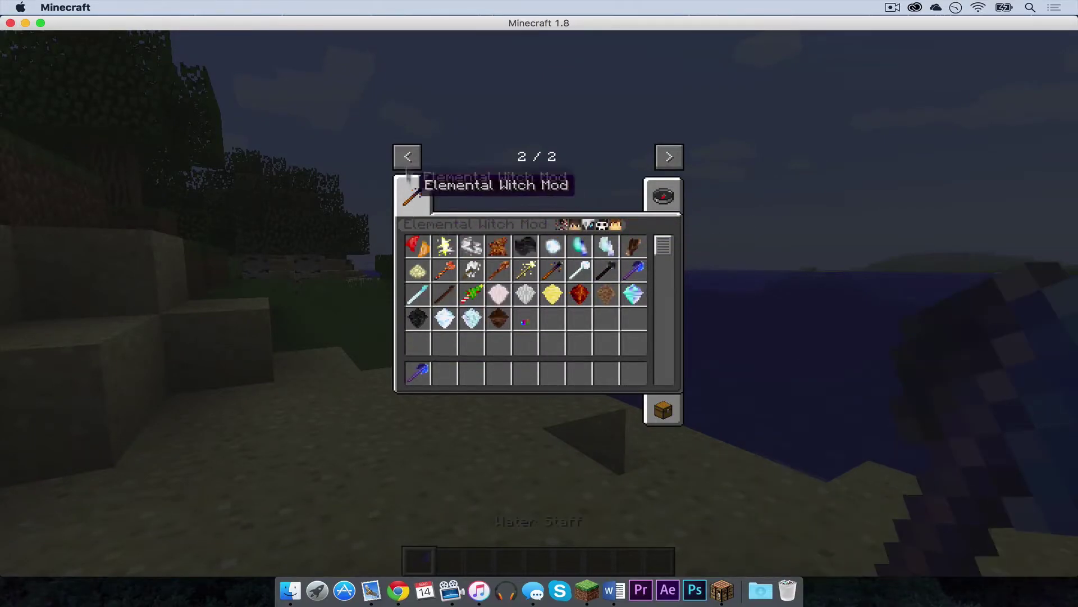
Place the Spawn Creeper egg from the Miscellaneous items into the second hotbar slot.
{"action": "left_click", "coordinate": [407, 157]}
{"action": "left_click", "coordinate": [587, 195]}
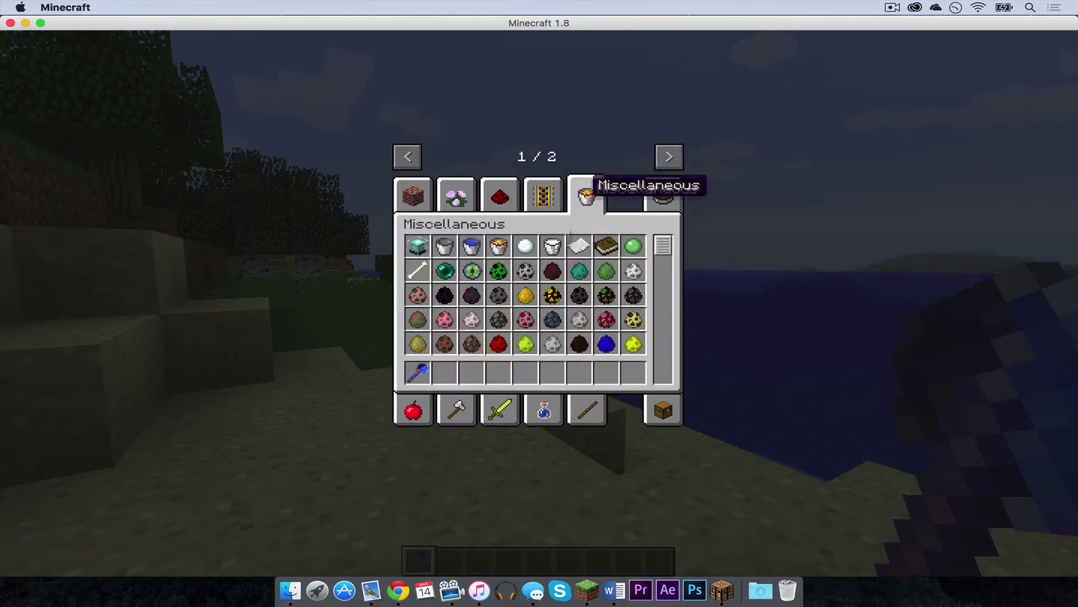
{"action": "left_click", "coordinate": [499, 273]}
{"action": "left_click", "coordinate": [444, 373]}
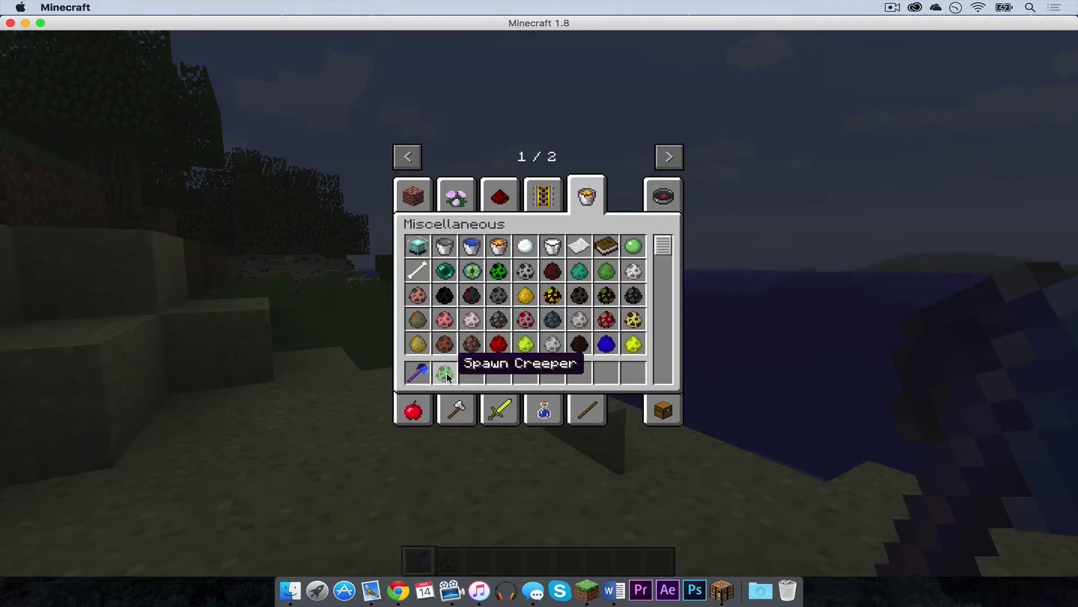
Add the Spawn Fire Witch egg to the fourth hotbar slot and the red-and-green spawn egg to the sixth, then return to the world.
{"action": "left_click", "coordinate": [499, 345]}
{"action": "left_click", "coordinate": [499, 373]}
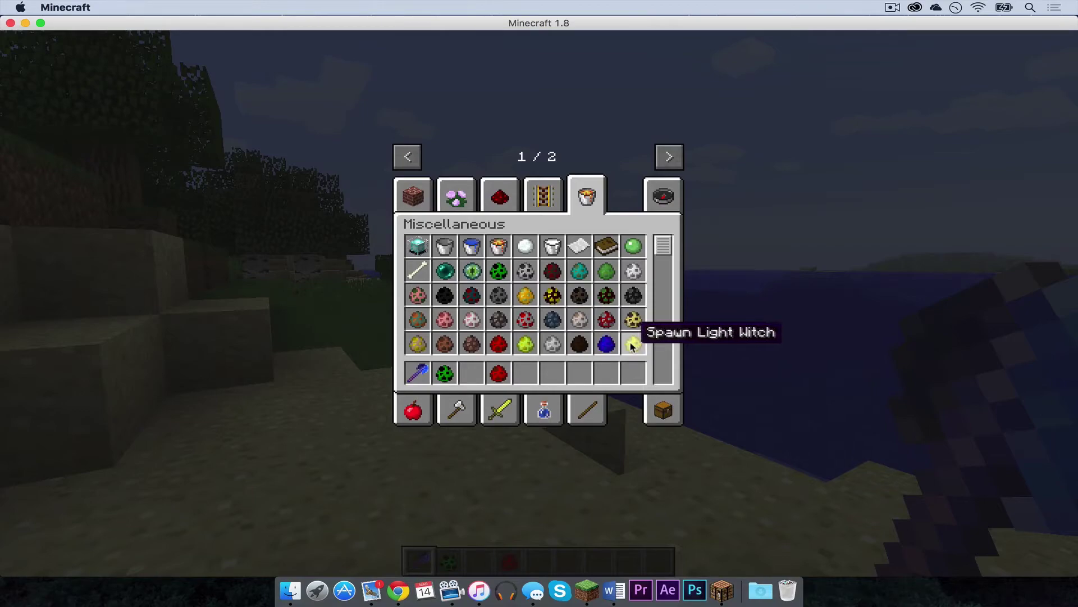
{"action": "scroll", "coordinate": [631, 344], "scroll_direction": "down", "scroll_amount": 2}
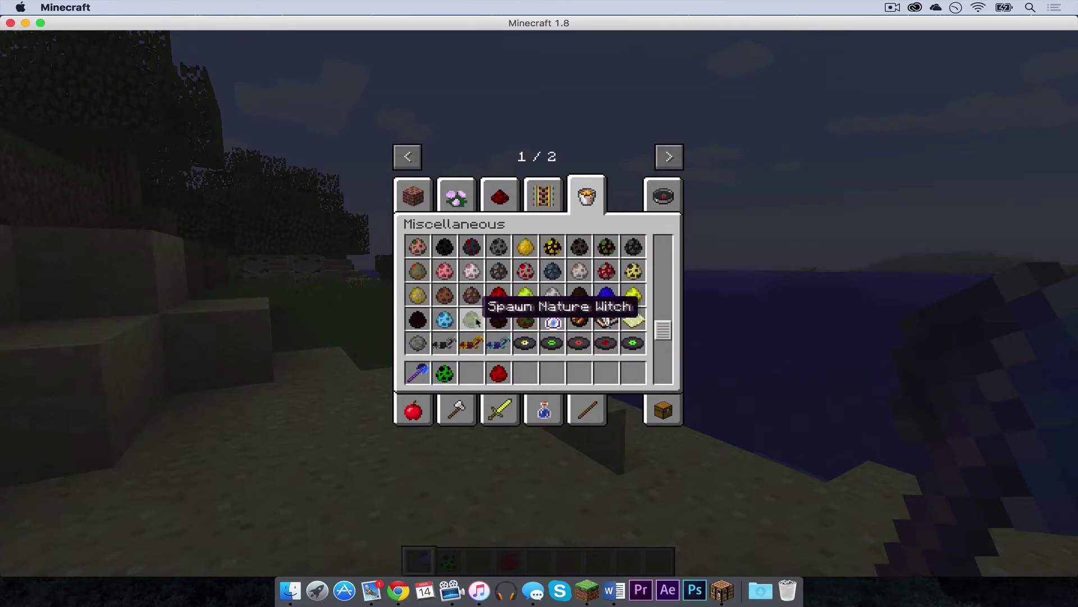
{"action": "left_click", "coordinate": [528, 322]}
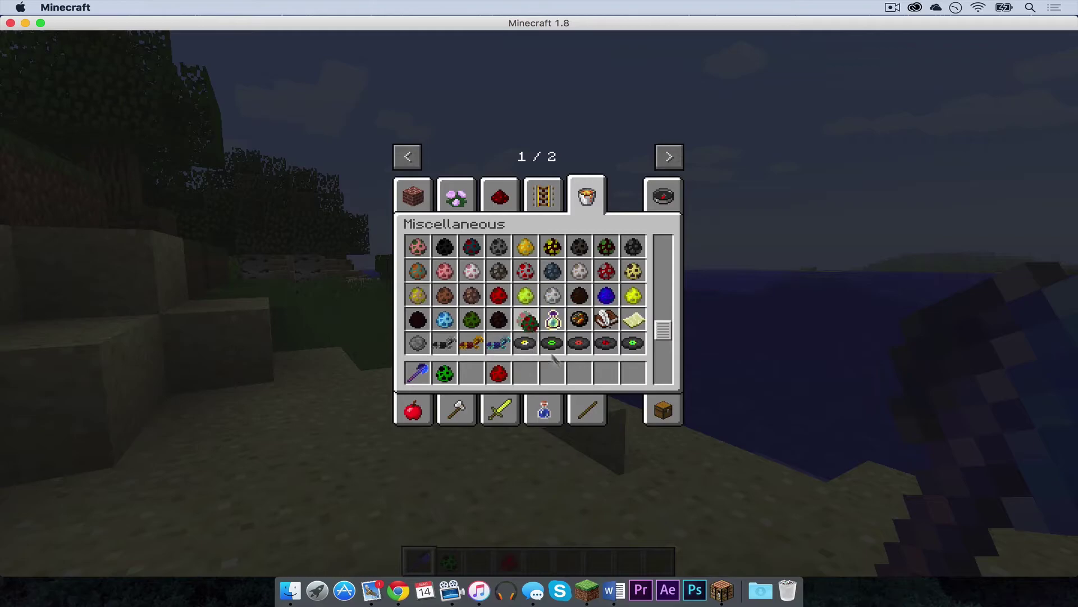
{"action": "left_click", "coordinate": [556, 372]}
{"action": "key", "text": "e"}
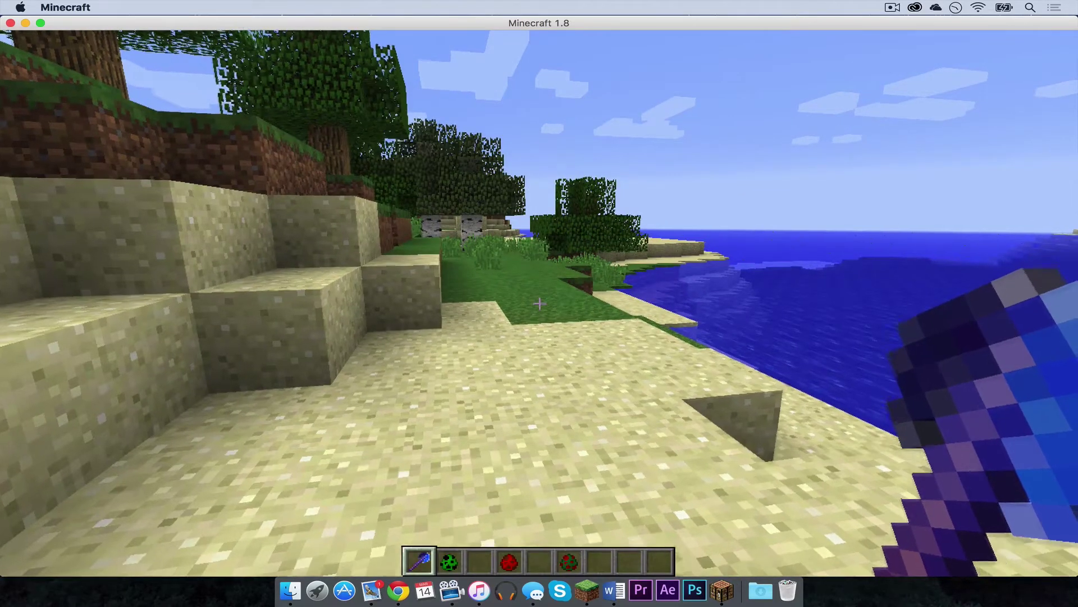
Spawn a creeper on the grass beside the sand and use the Water Staff on it at close range.
{"action": "key", "text": "2"}
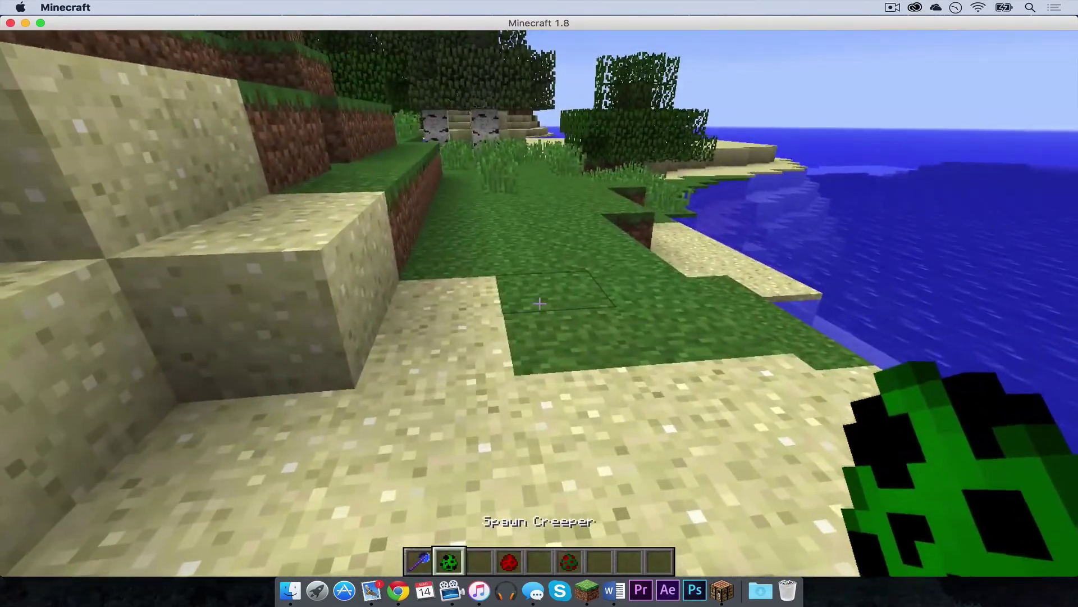
{"action": "right_click", "coordinate": [539, 303]}
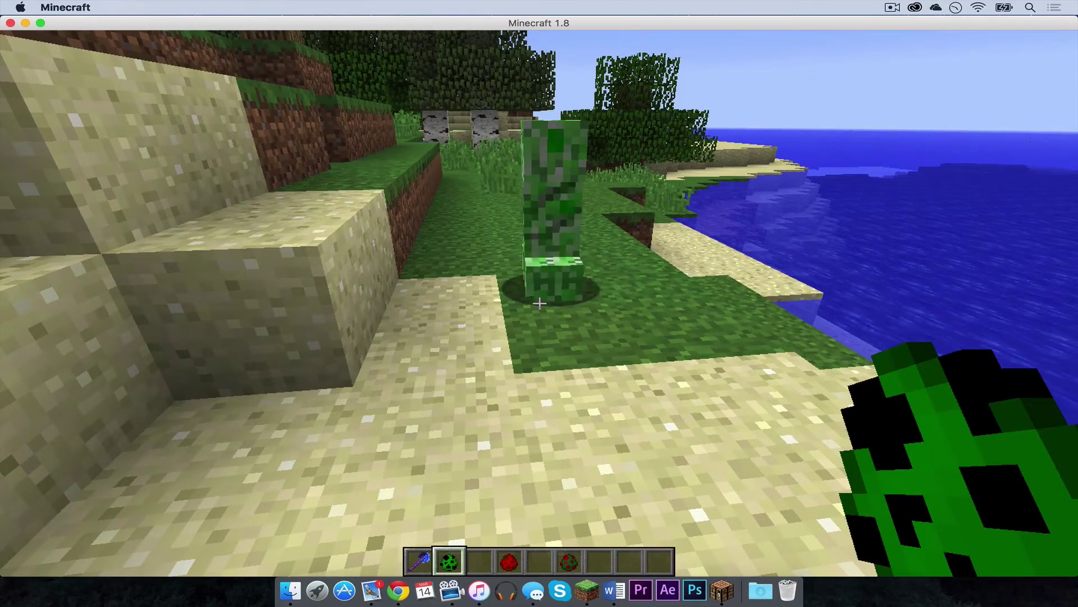
{"action": "key", "text": "1"}
{"action": "key", "text": "w"}
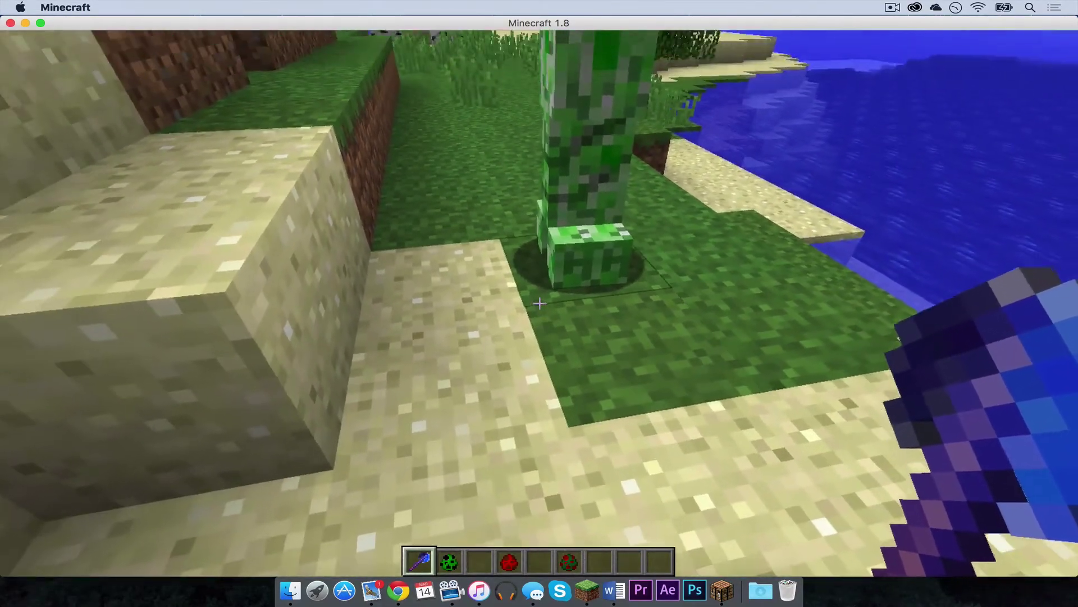
{"action": "right_click", "coordinate": [539, 303]}
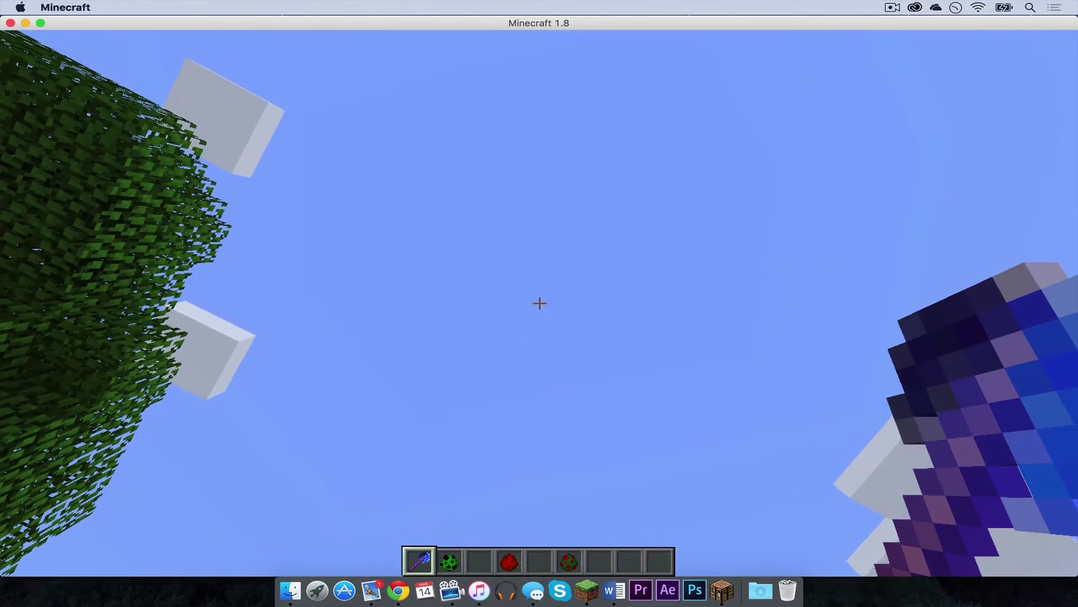
Spawn a Fire Witch and the red-and-green egg's witch on the grass by the water, and switch to the empty eighth hotbar slot.
{"action": "key", "text": "3"}
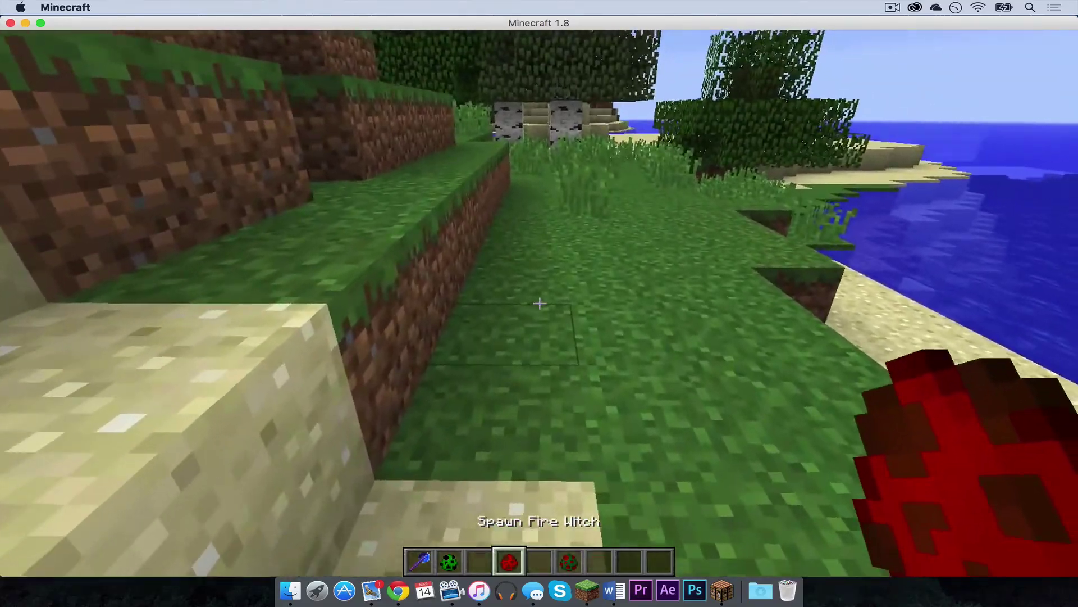
{"action": "right_click", "coordinate": [539, 303]}
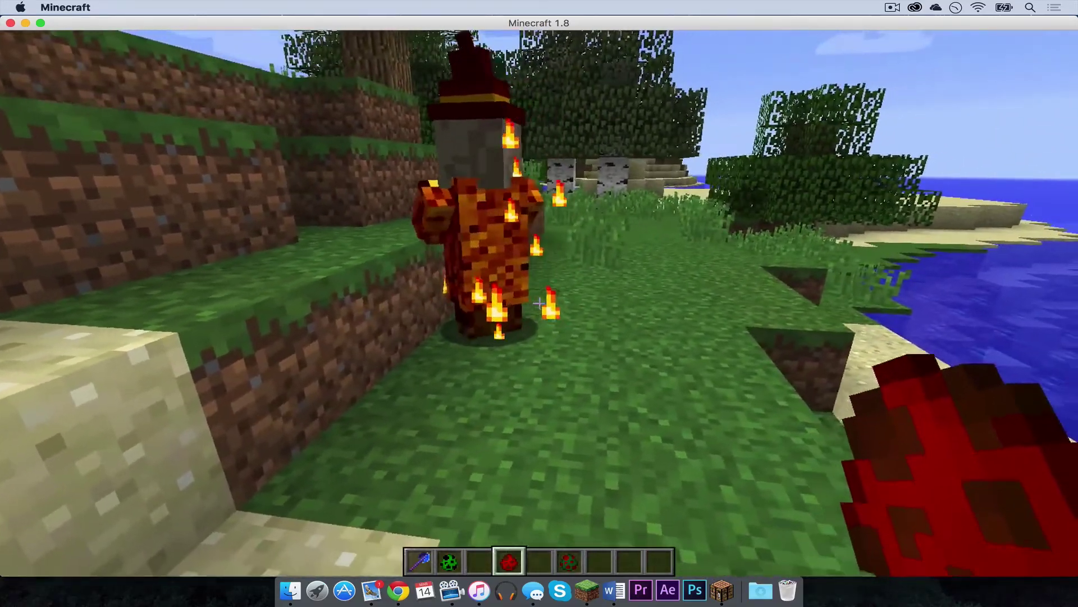
{"action": "key", "text": "6"}
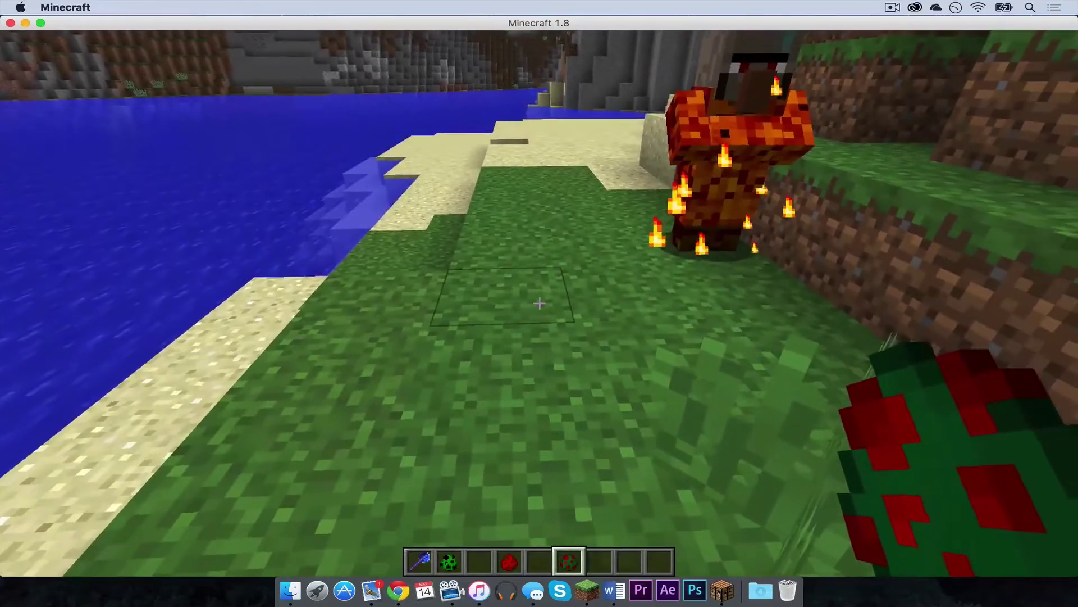
{"action": "right_click", "coordinate": [539, 303]}
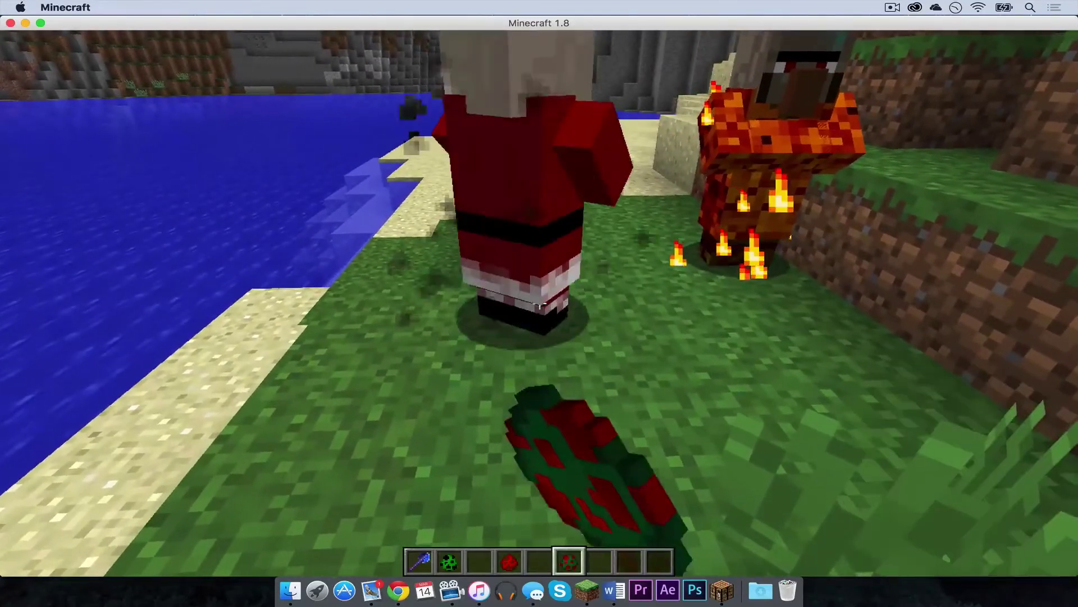
{"action": "key", "text": "8"}
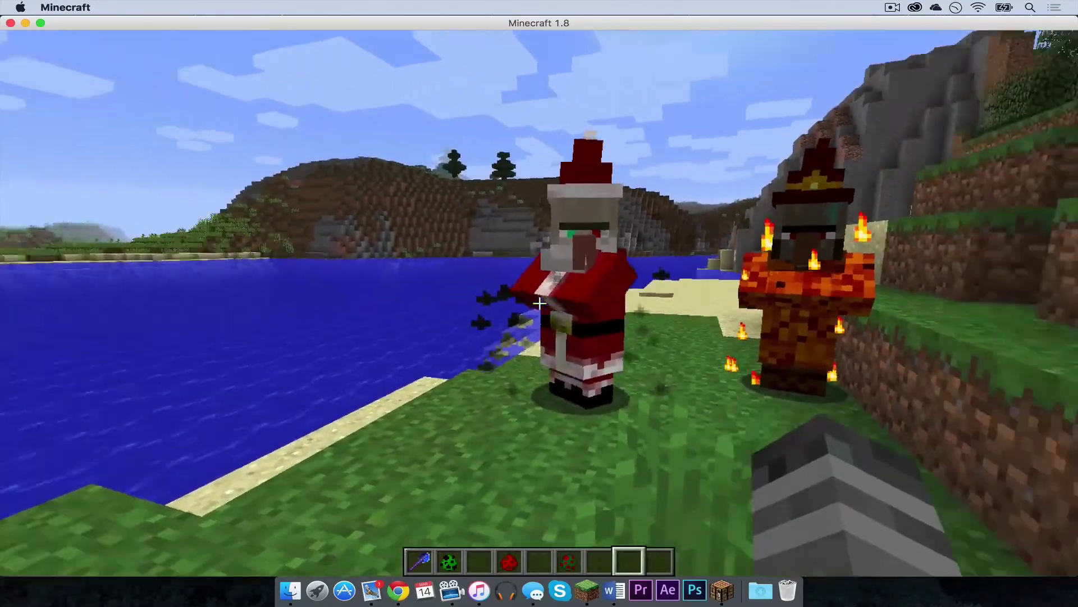